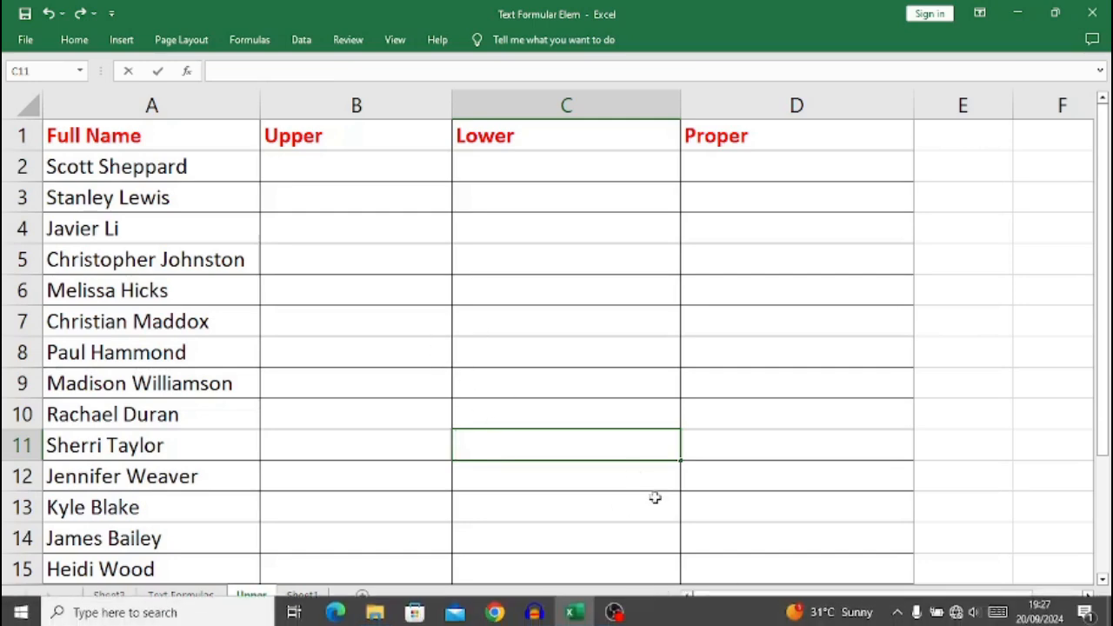
# Enter the formula =UPPER(A2) in cell B2 to convert the first full name to uppercase.
pyautogui.click(298, 165)
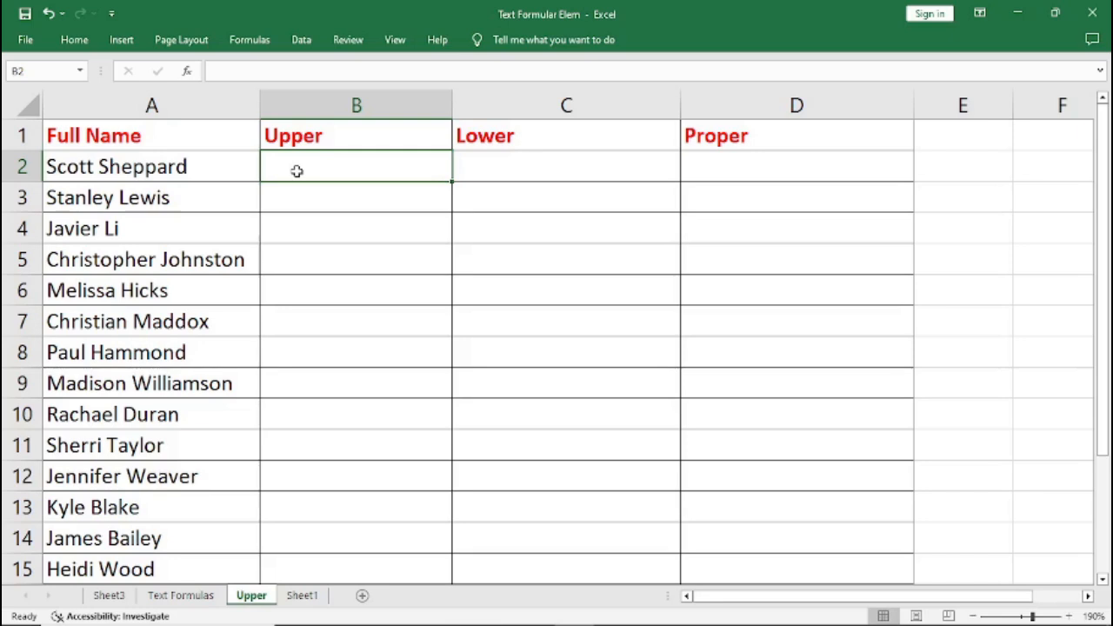
pyautogui.write('=')
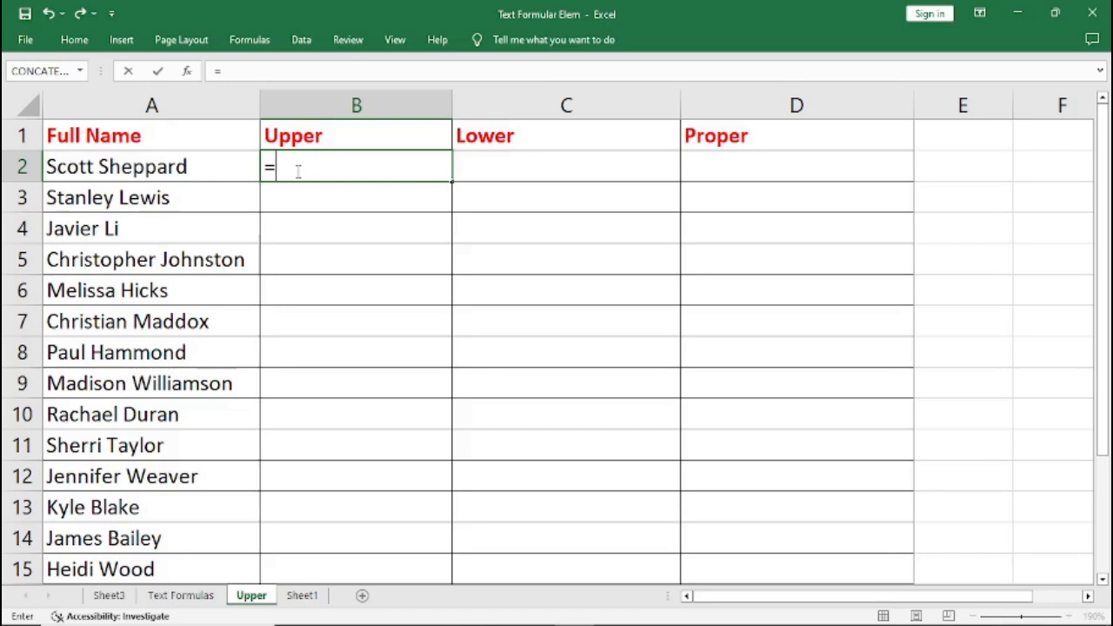
pyautogui.write('UPP')
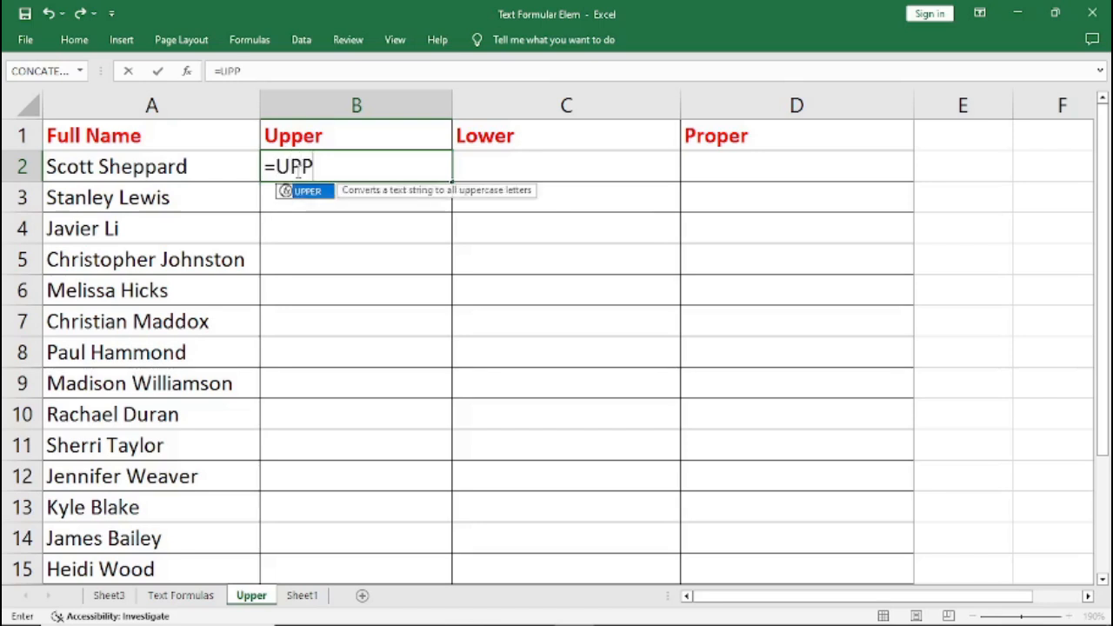
pyautogui.write('ER(')
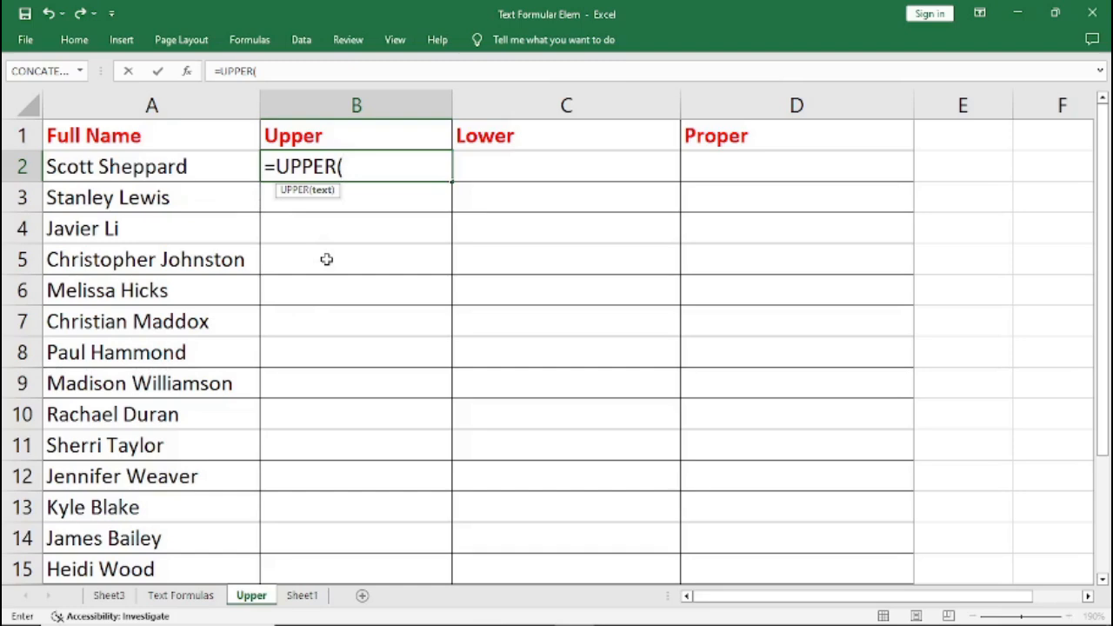
pyautogui.write('A2')
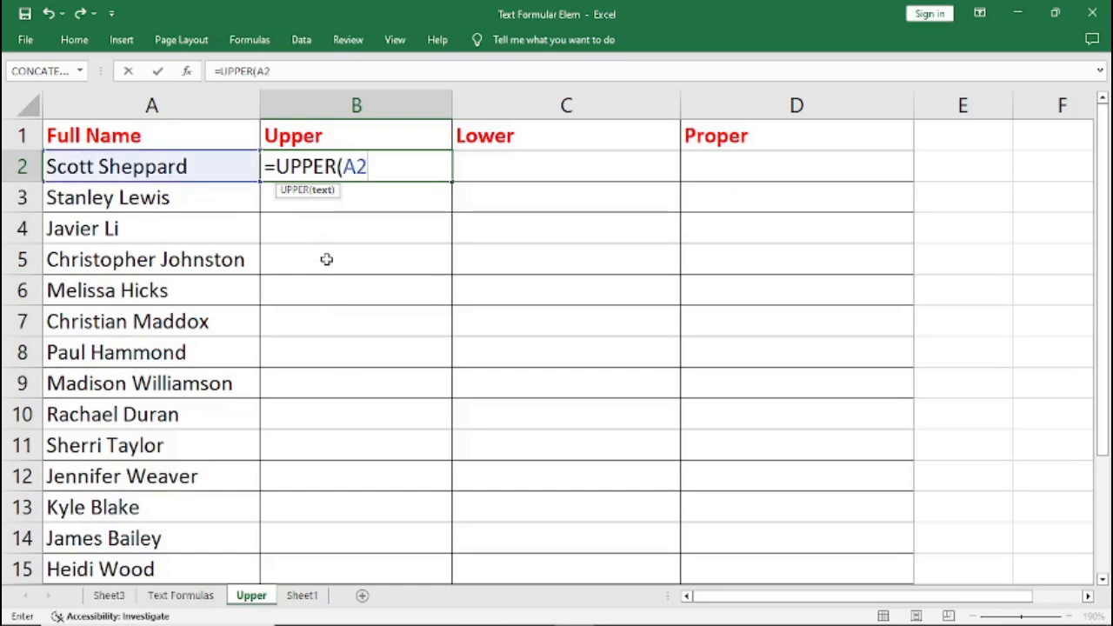
pyautogui.write(')')
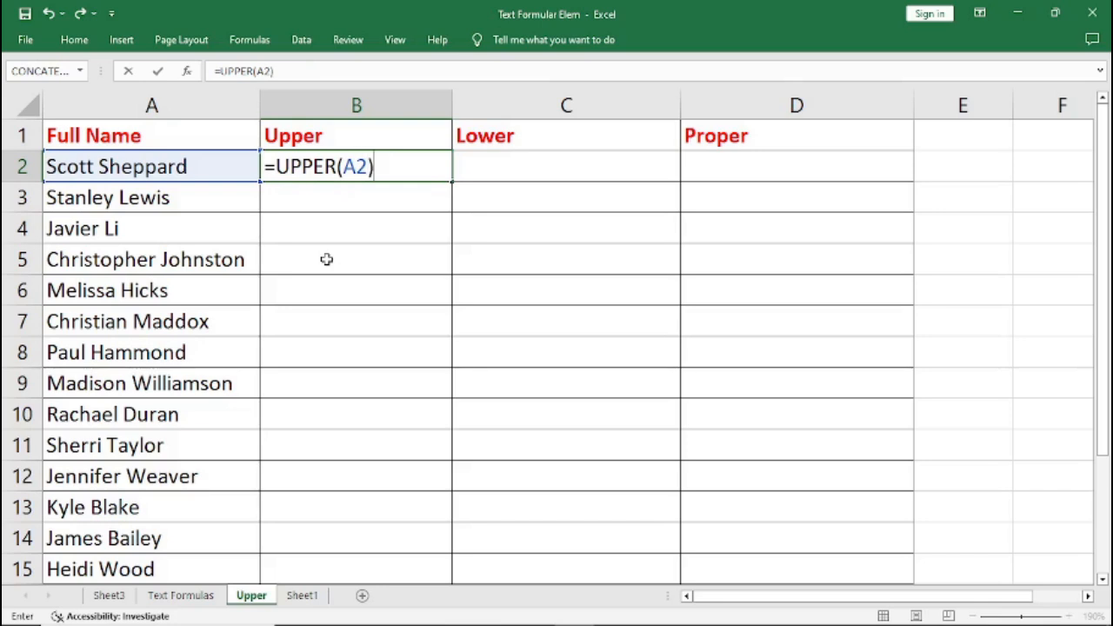
pyautogui.press('Return')
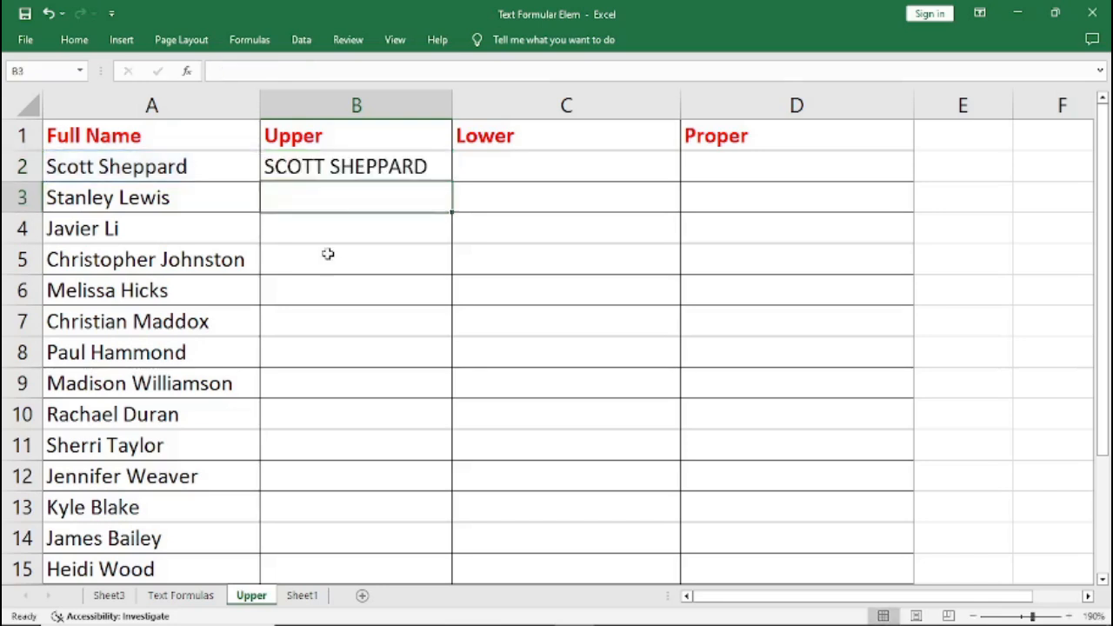
# Fill the UPPER formula from B2 down to B15 and autofit the width of column B.
pyautogui.click(319, 167)
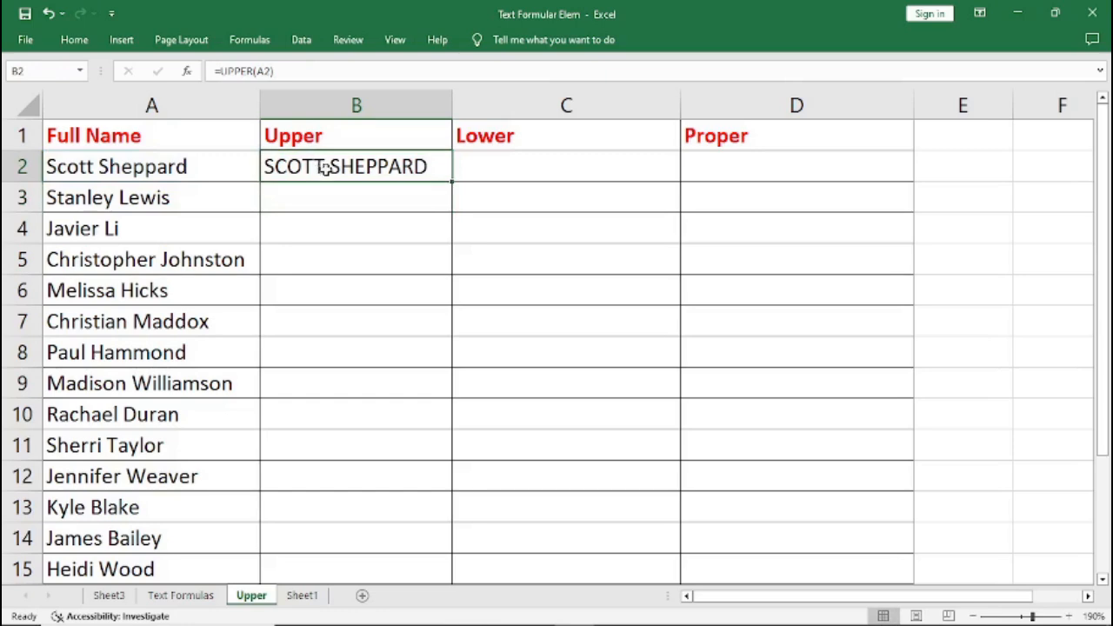
pyautogui.doubleClick(450, 181)
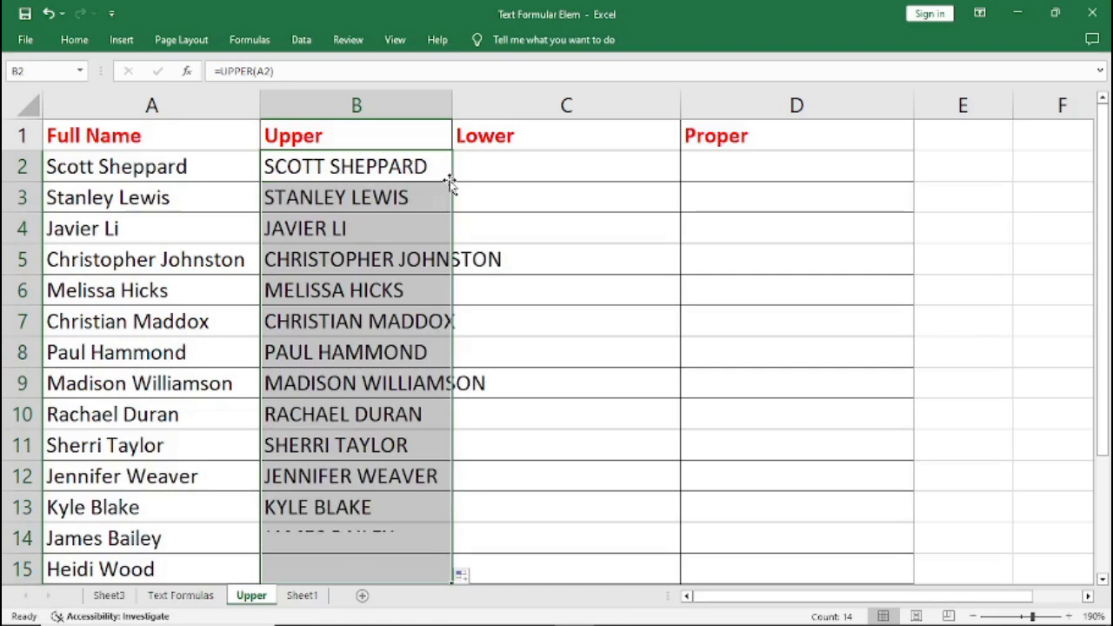
pyautogui.doubleClick(454, 107)
pyautogui.doubleClick(454, 107)
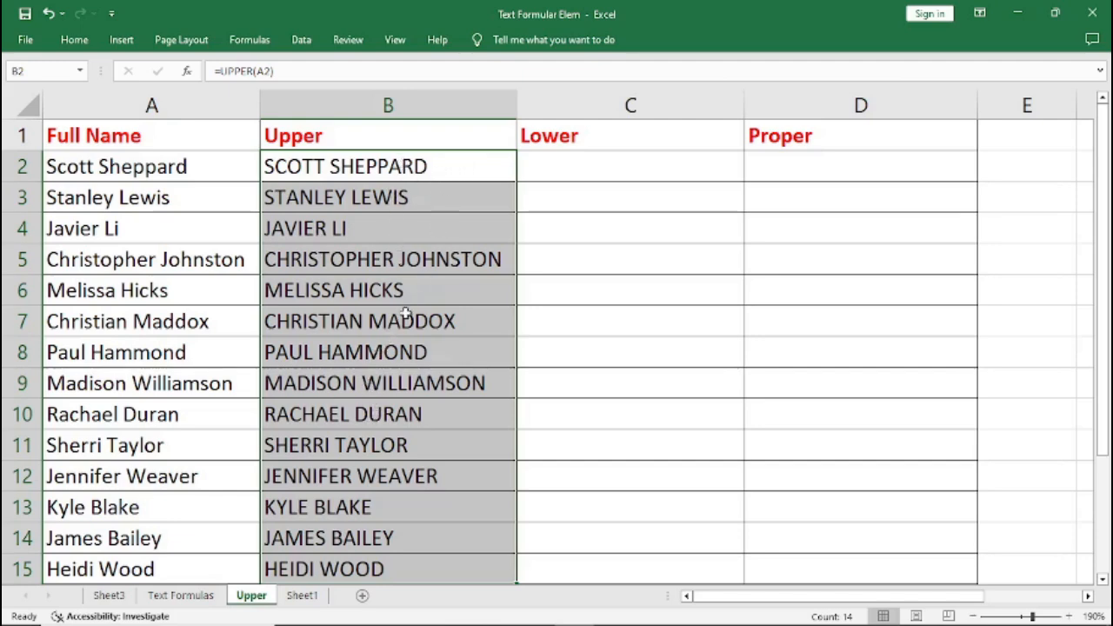
# Enter the formula =LOWER(B2) in cell C2 and fill it down to C15.
pyautogui.click(549, 168)
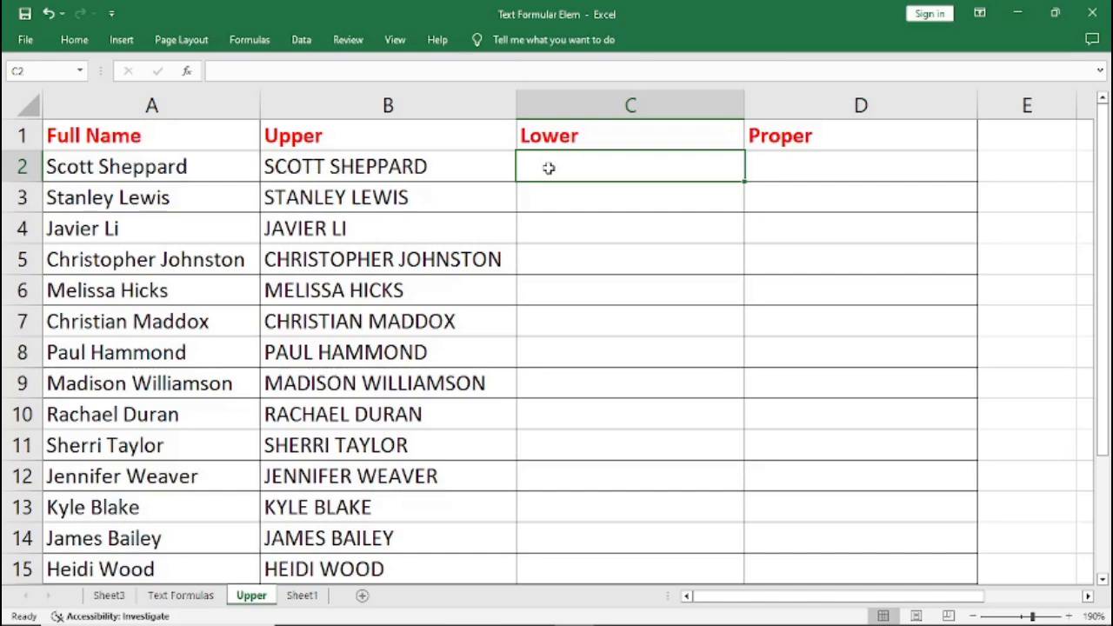
pyautogui.write('=')
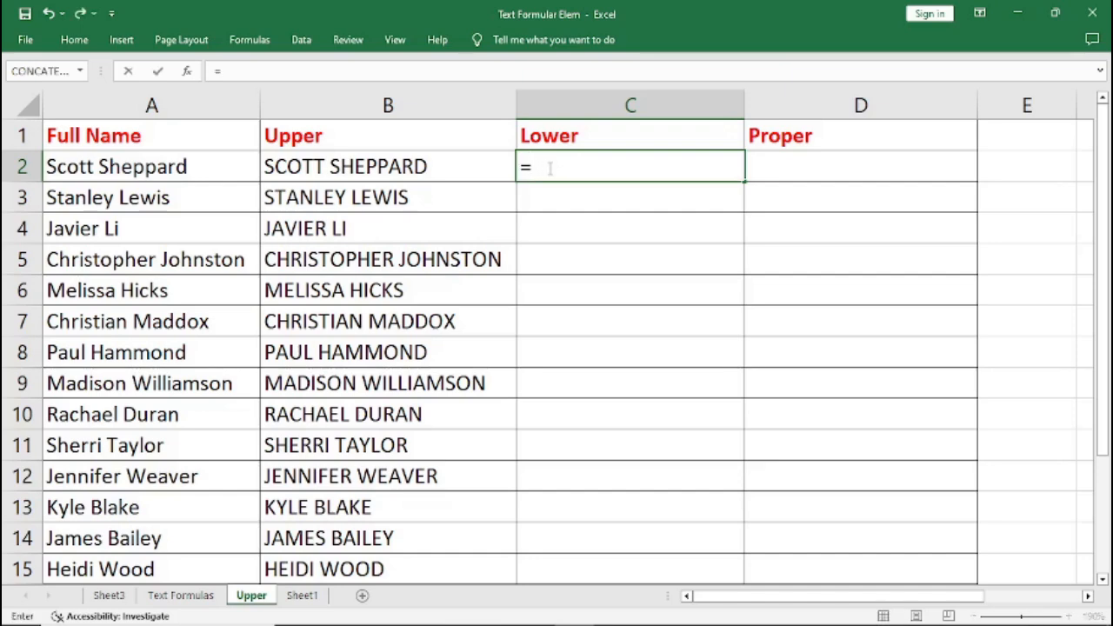
pyautogui.write('L')
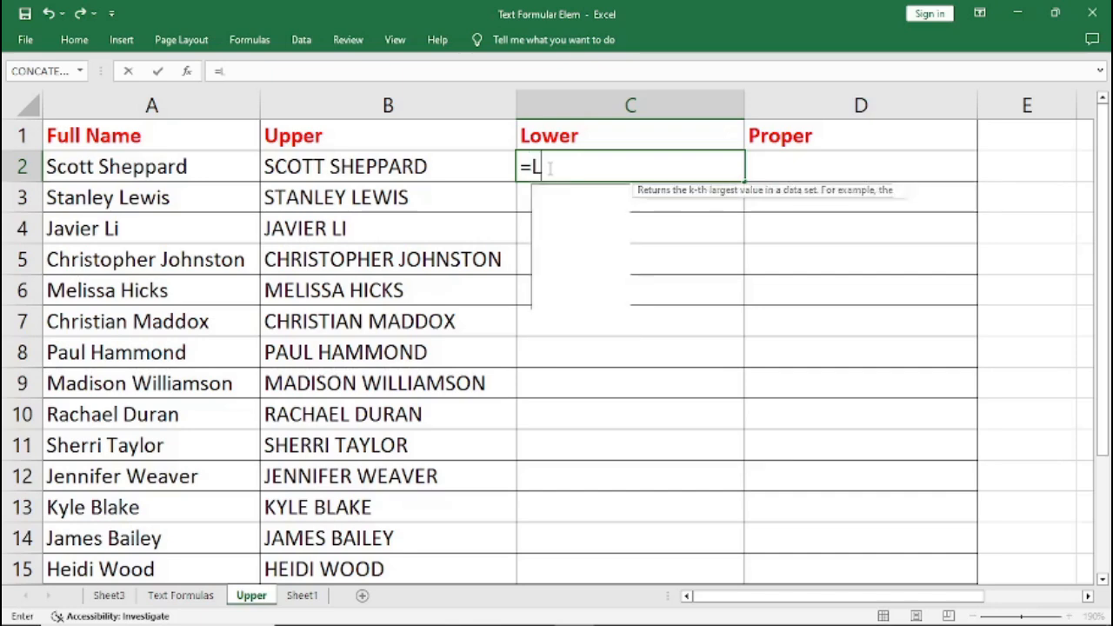
pyautogui.write('OWER')
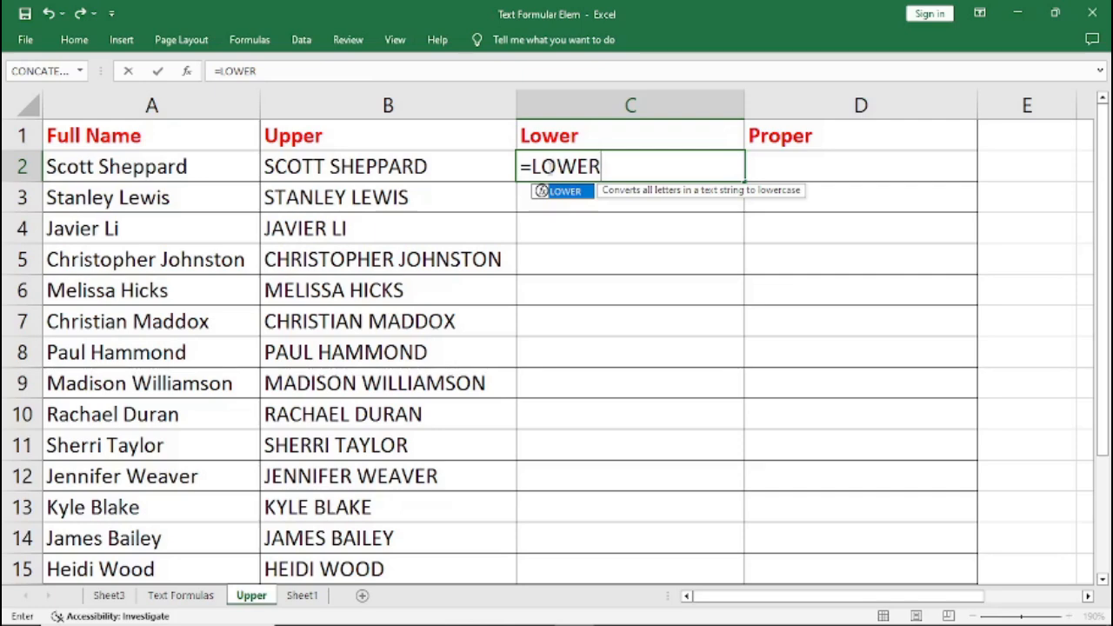
pyautogui.write('(')
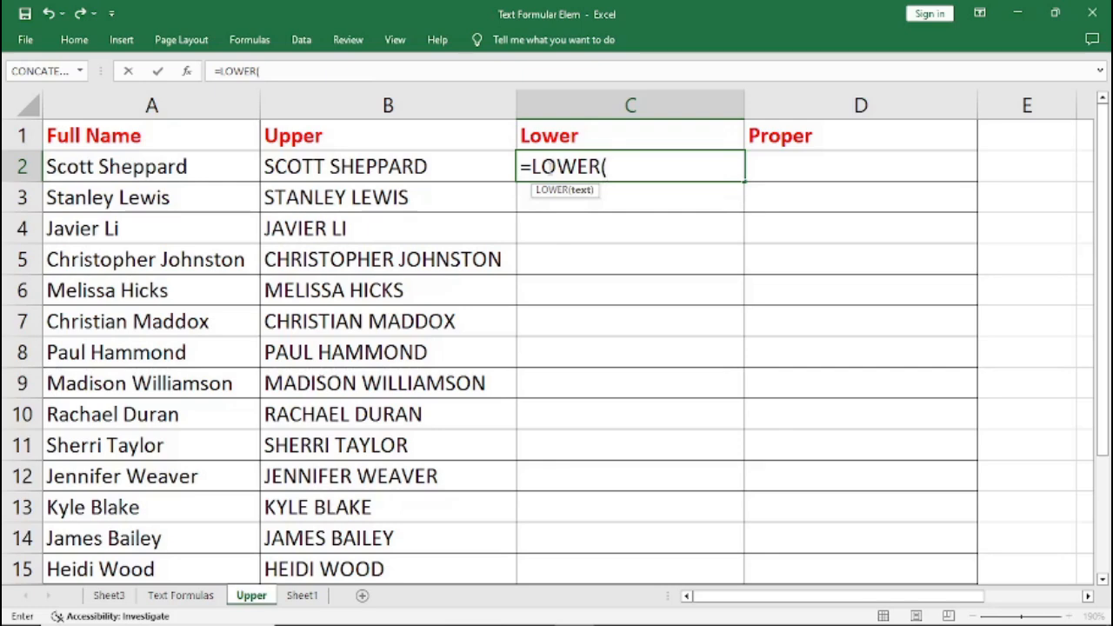
pyautogui.write('B2')
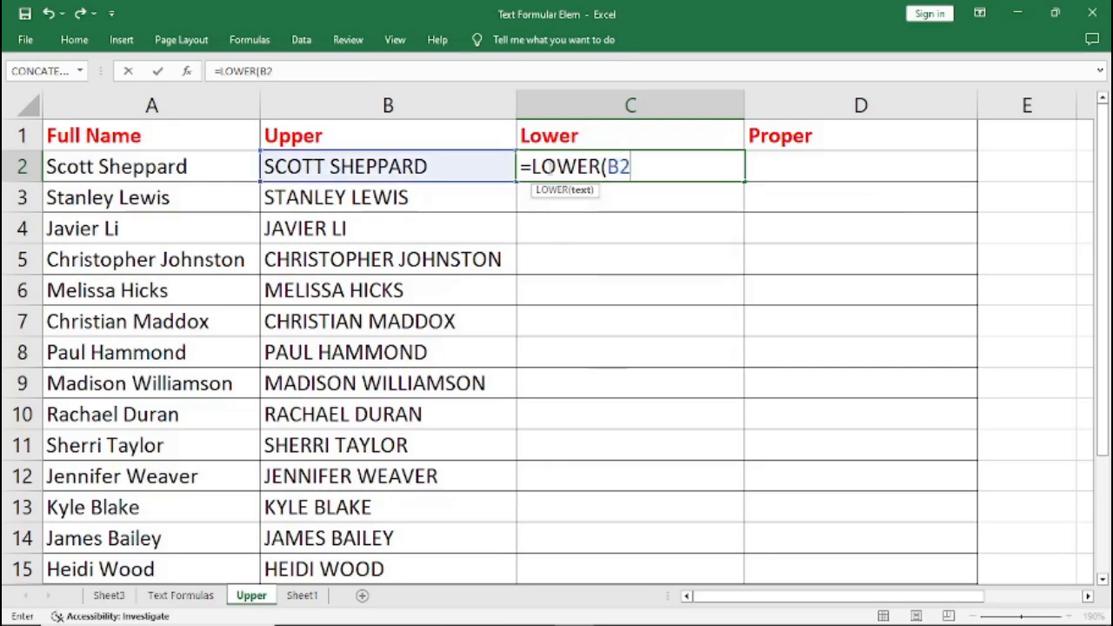
pyautogui.write(')')
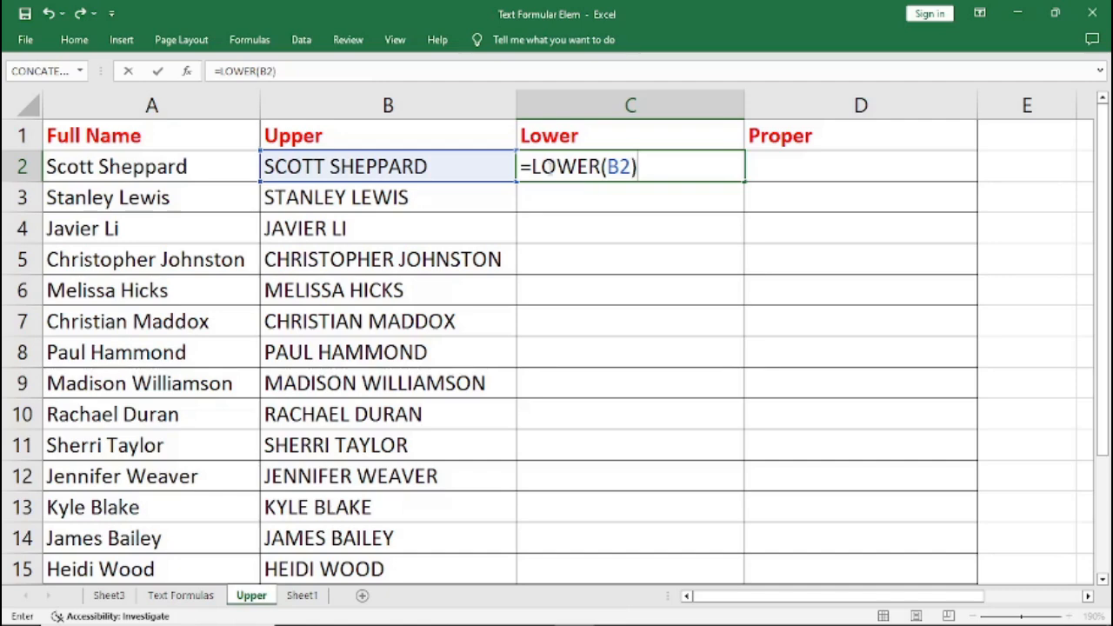
pyautogui.press('Return')
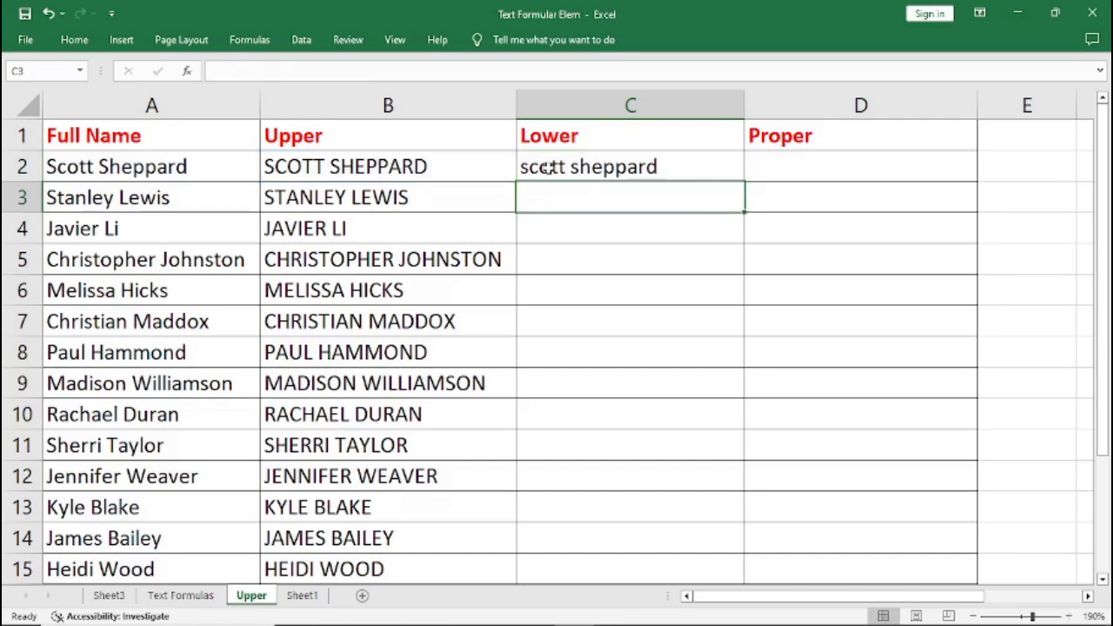
pyautogui.click(567, 164)
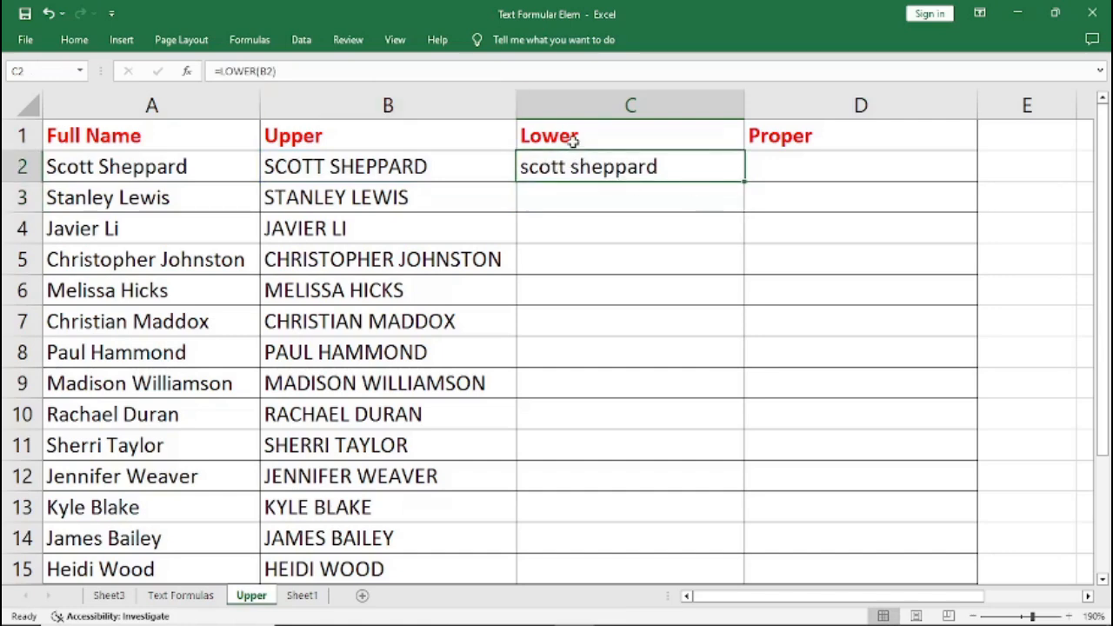
pyautogui.doubleClick(743, 178)
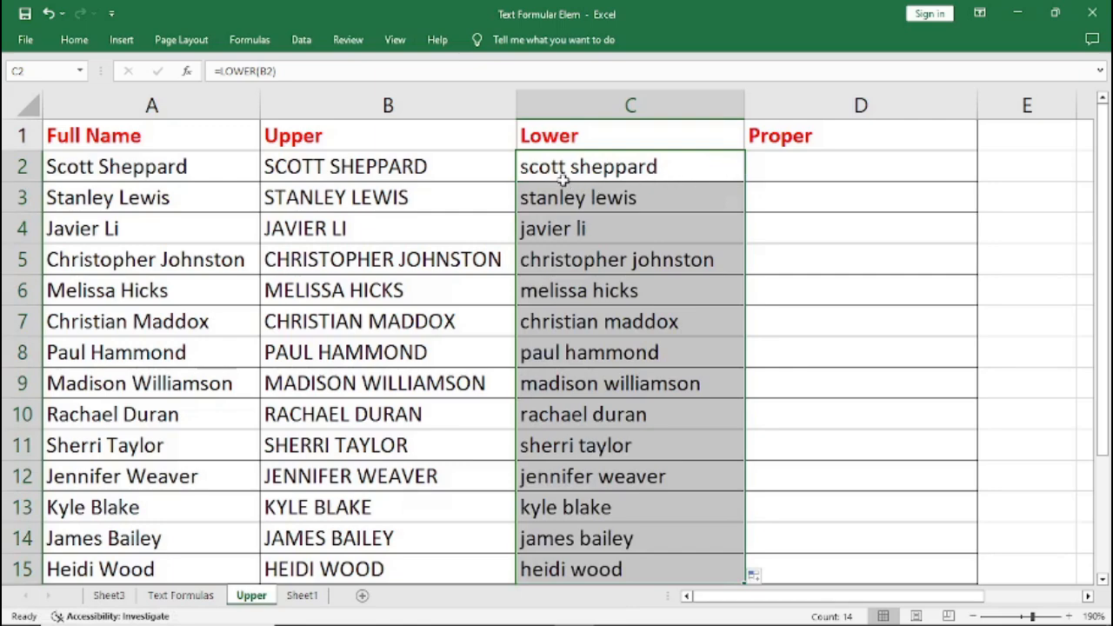
# Enter the formula =PROPER(C2) in cell D2 and fill it down to D15.
pyautogui.click(780, 165)
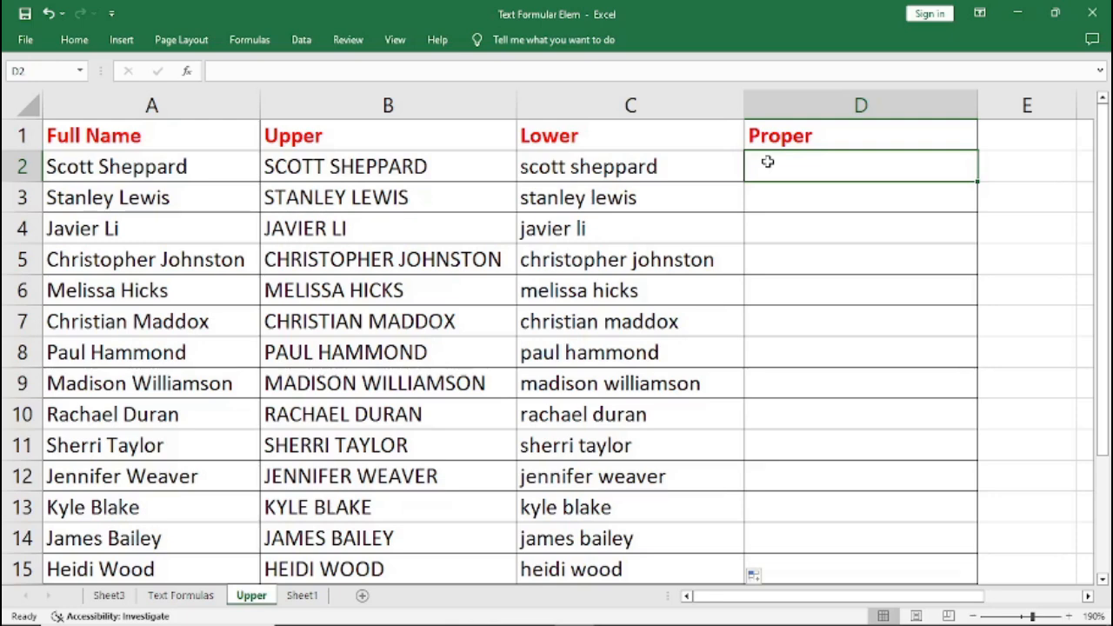
pyautogui.write('=')
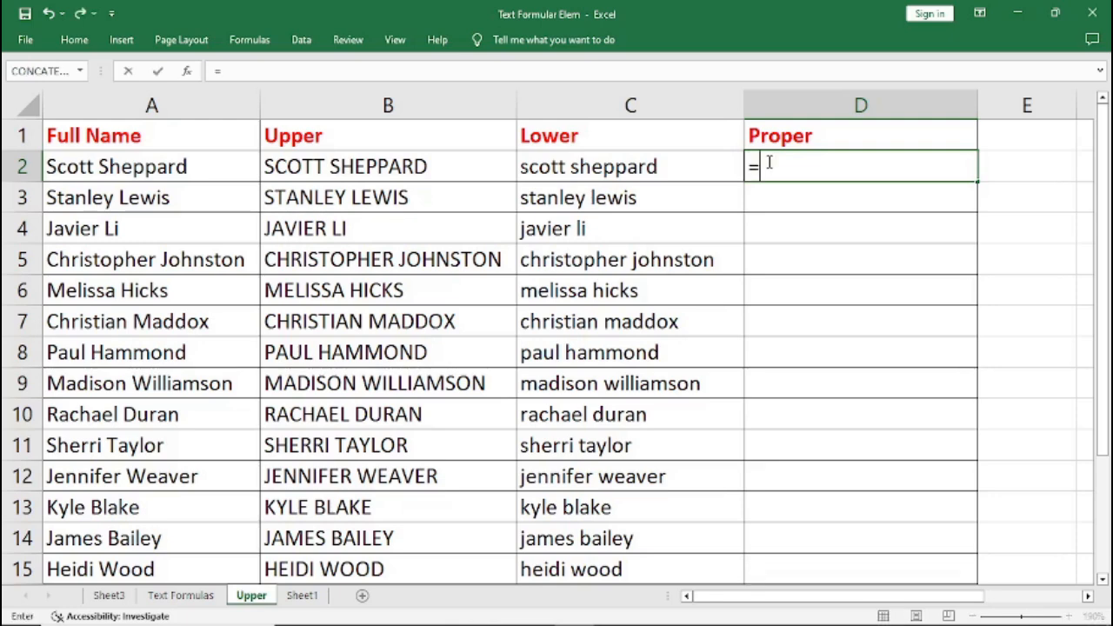
pyautogui.write('PROP')
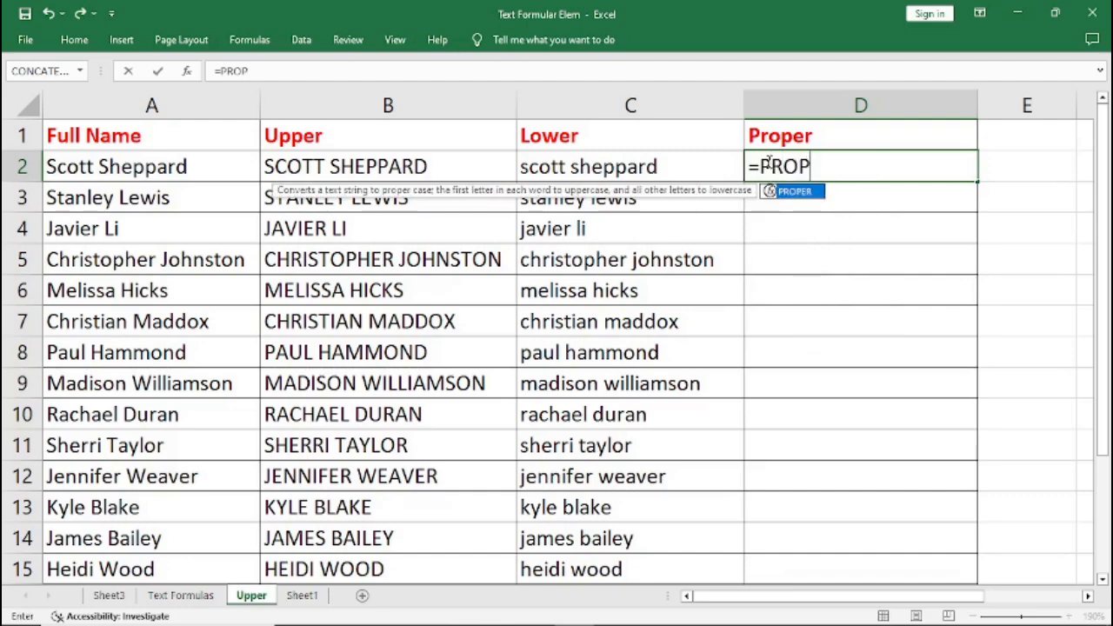
pyautogui.write('ER(')
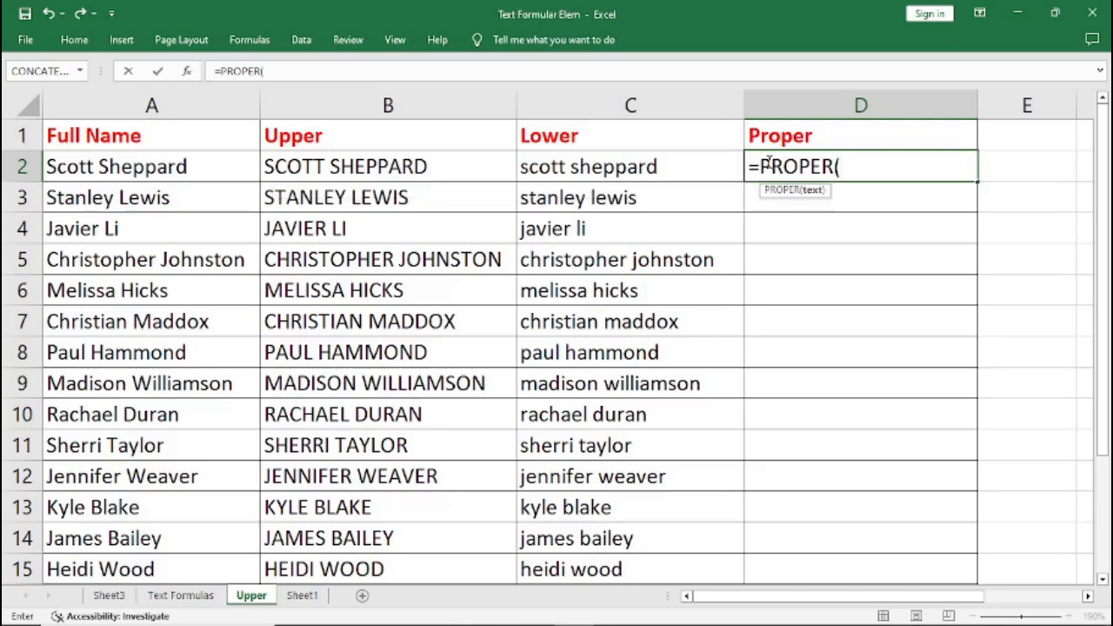
pyautogui.write('C2')
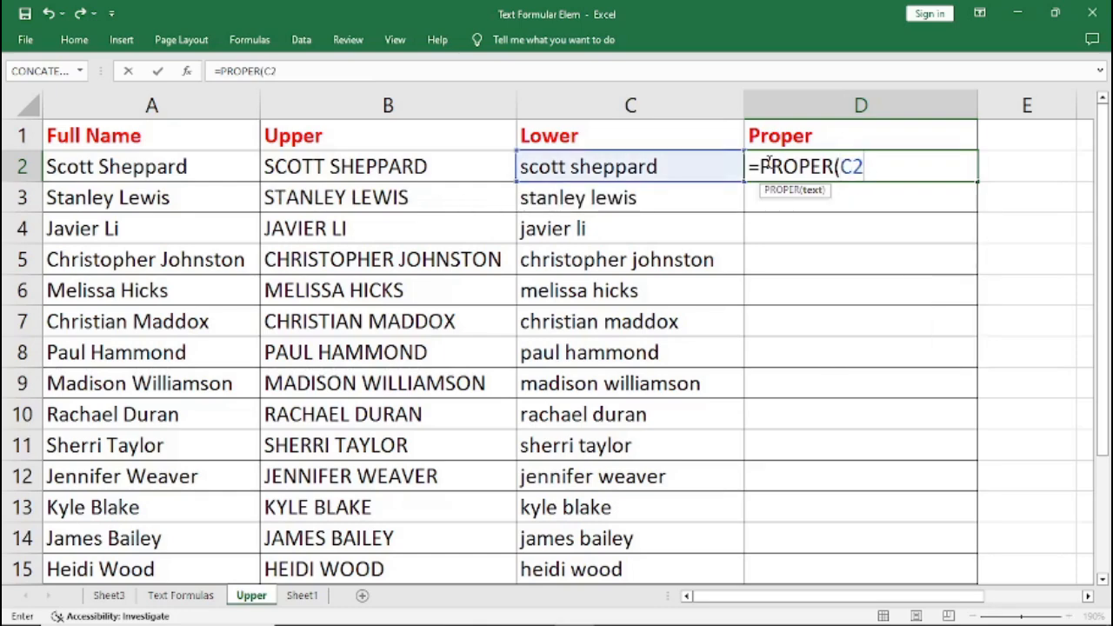
pyautogui.write(')')
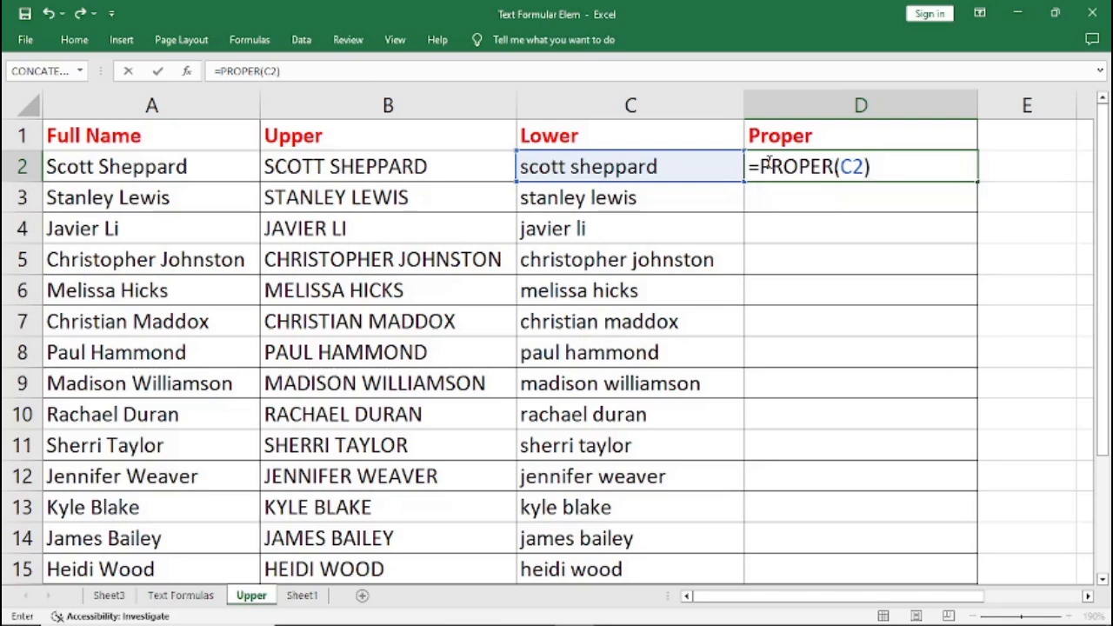
pyautogui.press('Return')
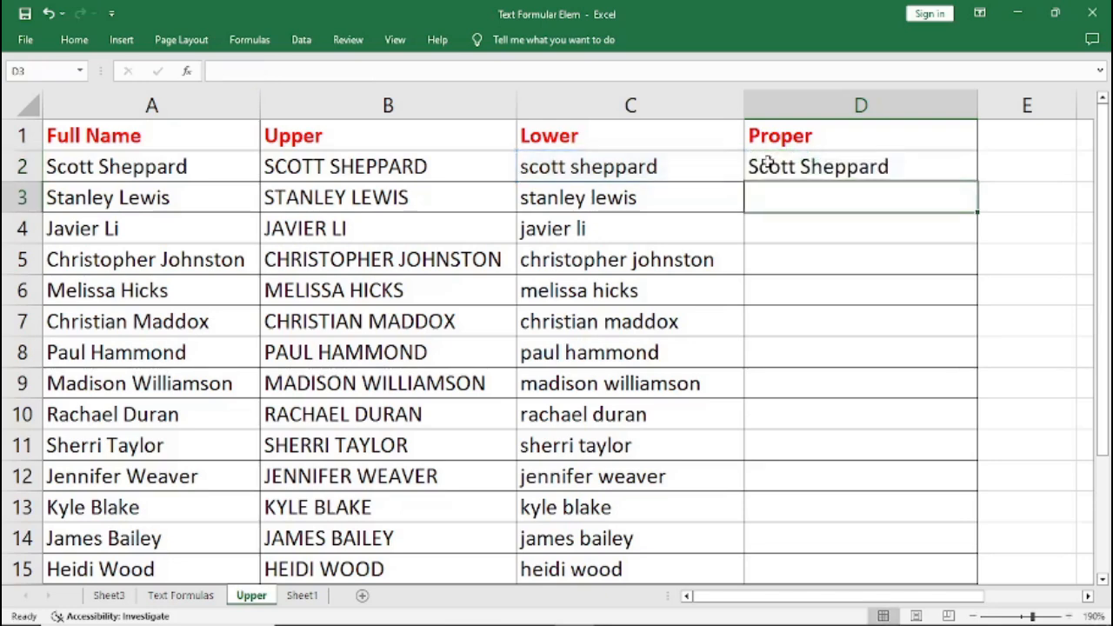
pyautogui.click(785, 171)
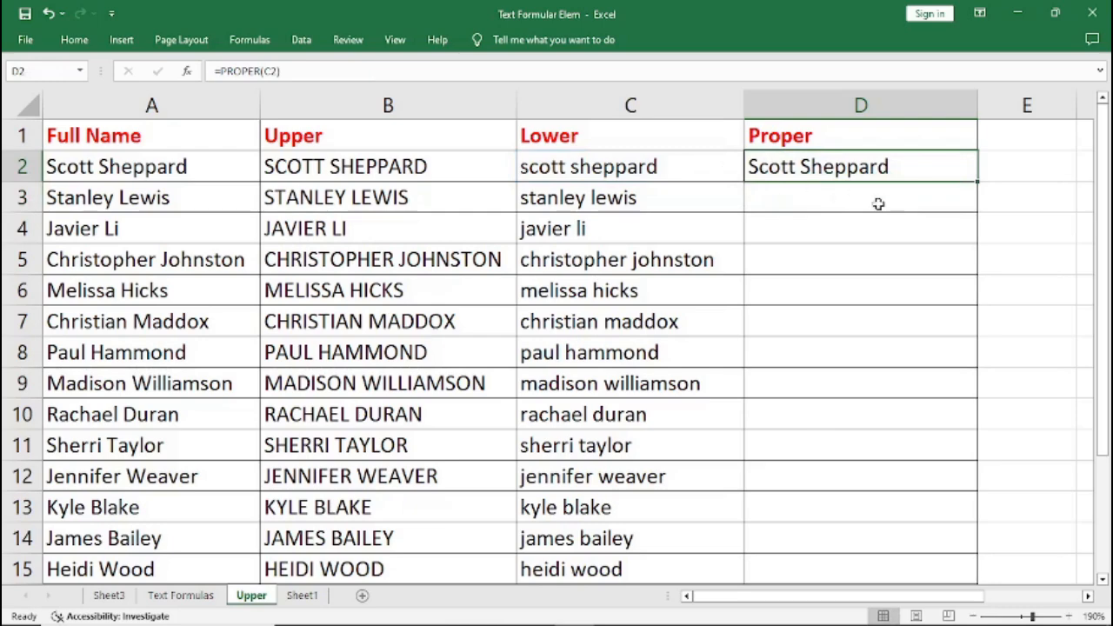
pyautogui.doubleClick(976, 184)
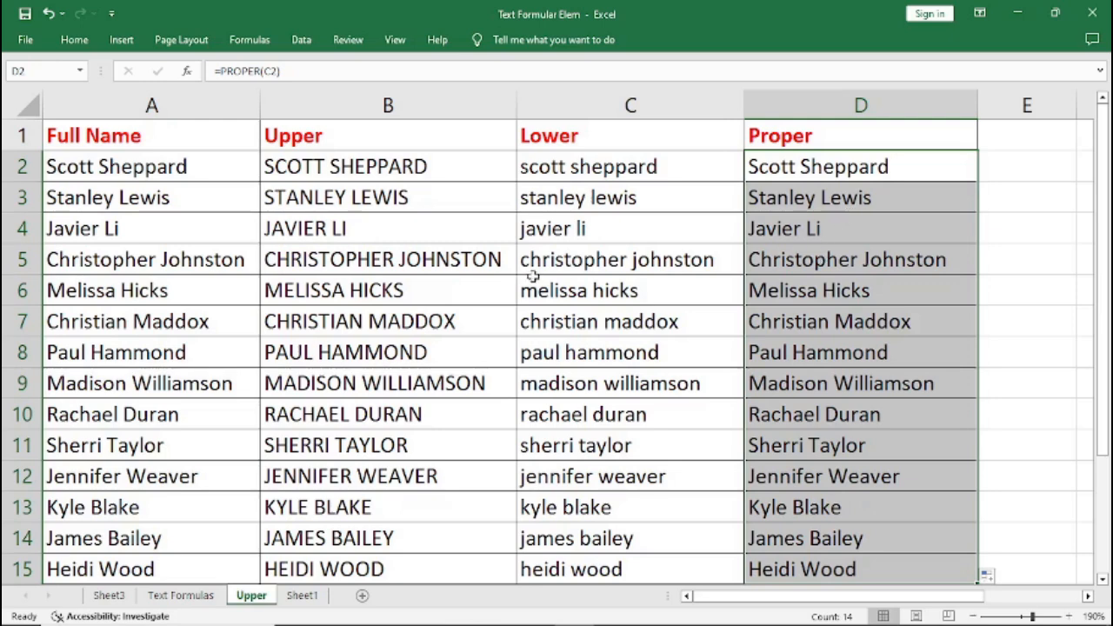
# Inspect the formula behind the first uppercase name in cell B2 and leave it as is.
pyautogui.click(325, 171)
pyautogui.doubleClick(324, 170)
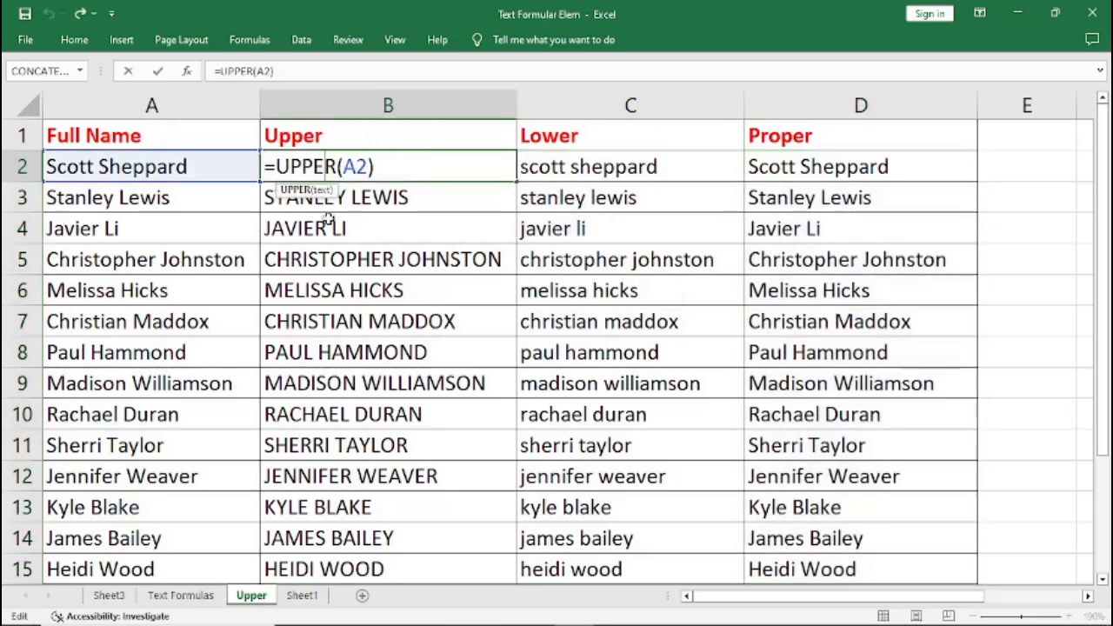
pyautogui.hotkey('ctrl', 'Return')
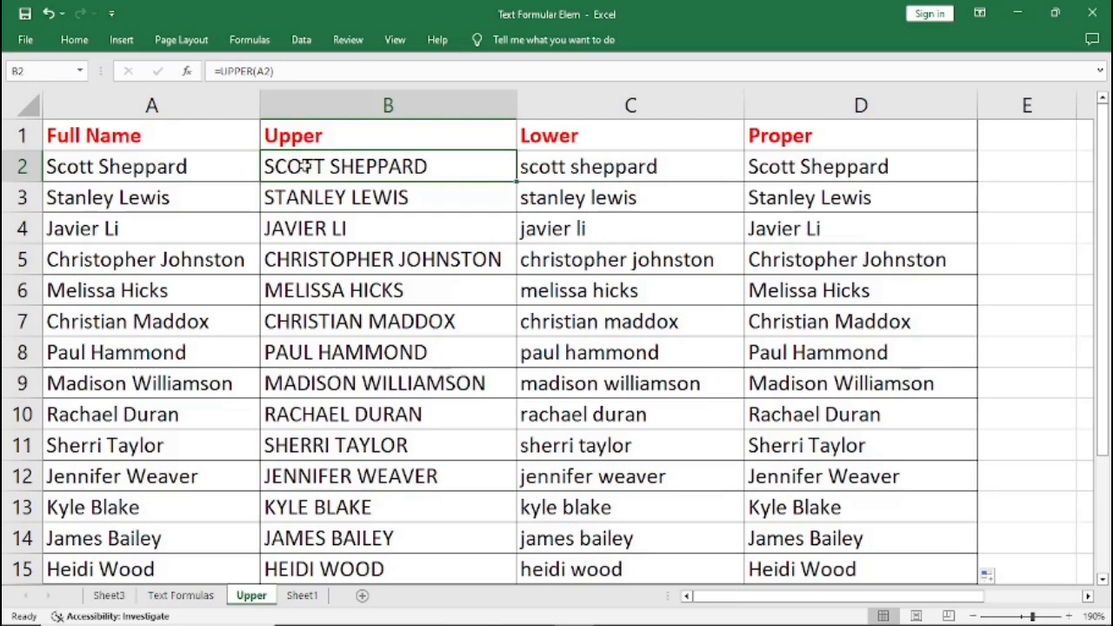
# Copy the uppercase names in B2:B15 and paste them over the same cells as values only with Paste Special.
pyautogui.moveTo(317, 166); pyautogui.dragTo(360, 492)
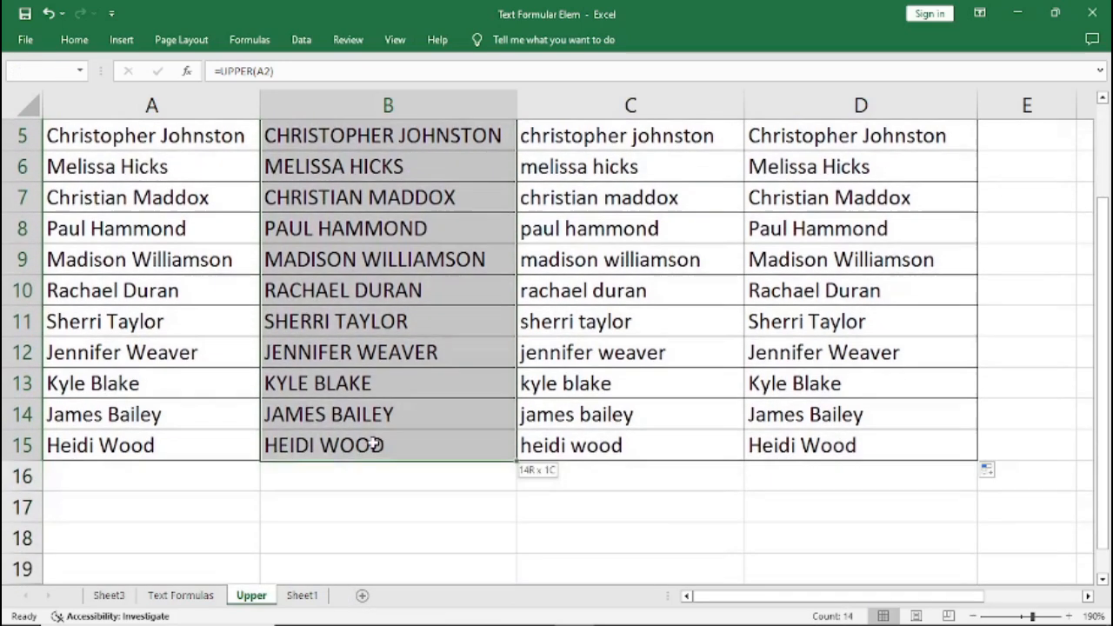
pyautogui.scroll(-2, 373, 438)
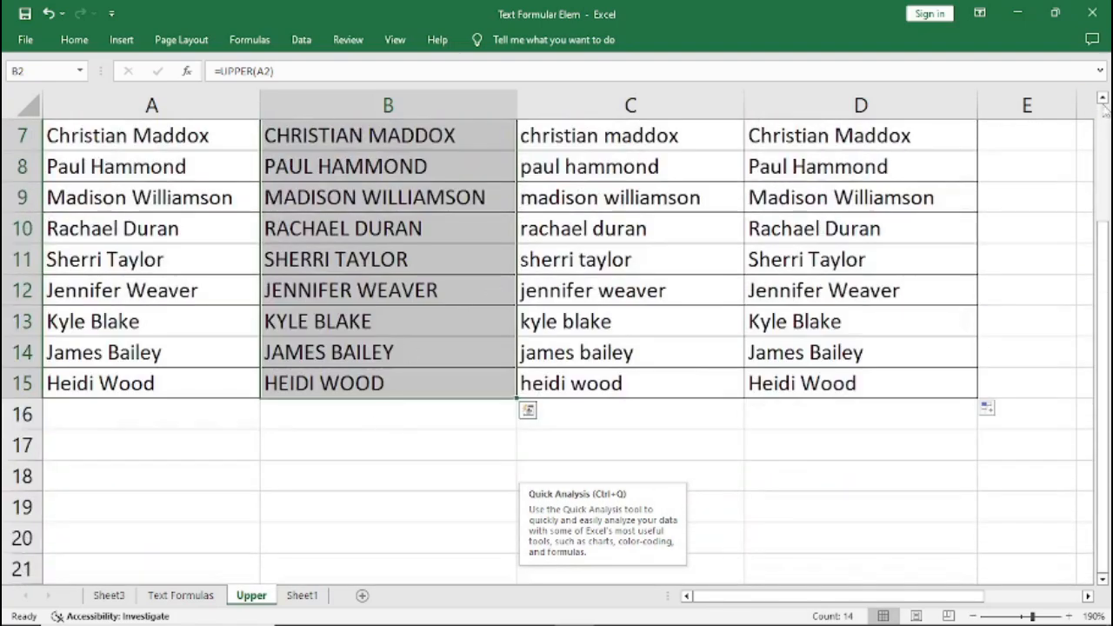
pyautogui.scroll(2, 1101, 98)
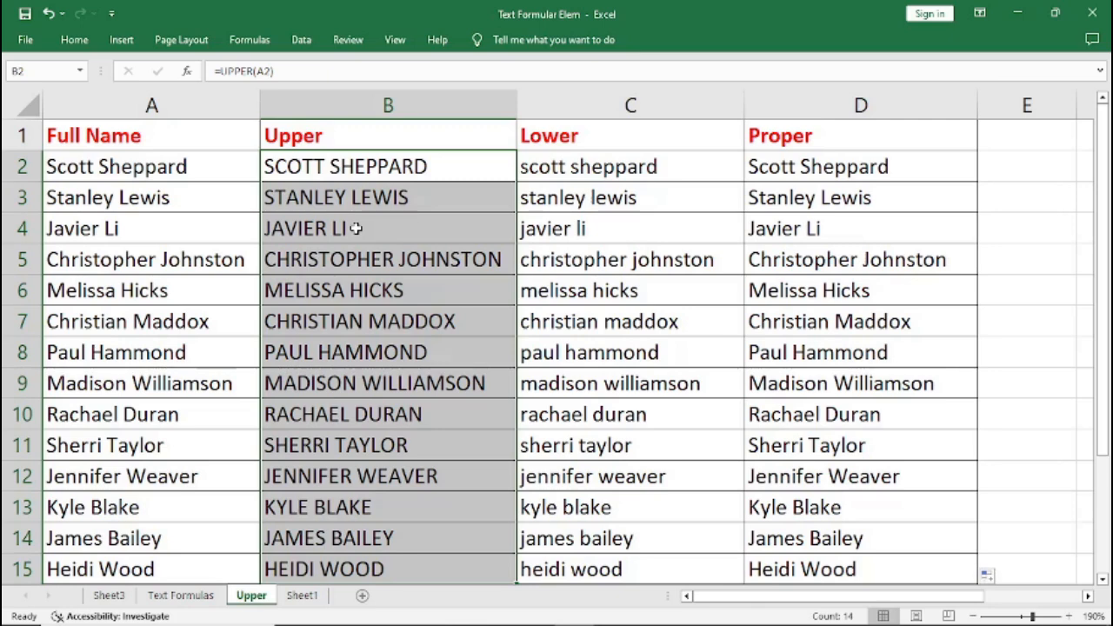
pyautogui.hotkey('ctrl', 'c')
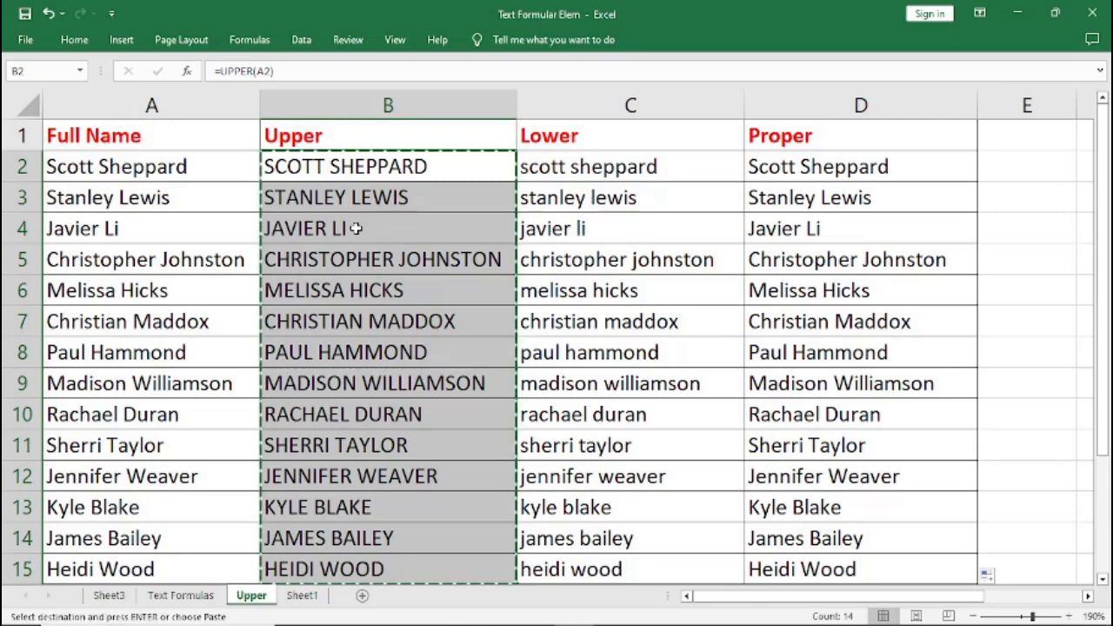
pyautogui.rightClick(330, 171)
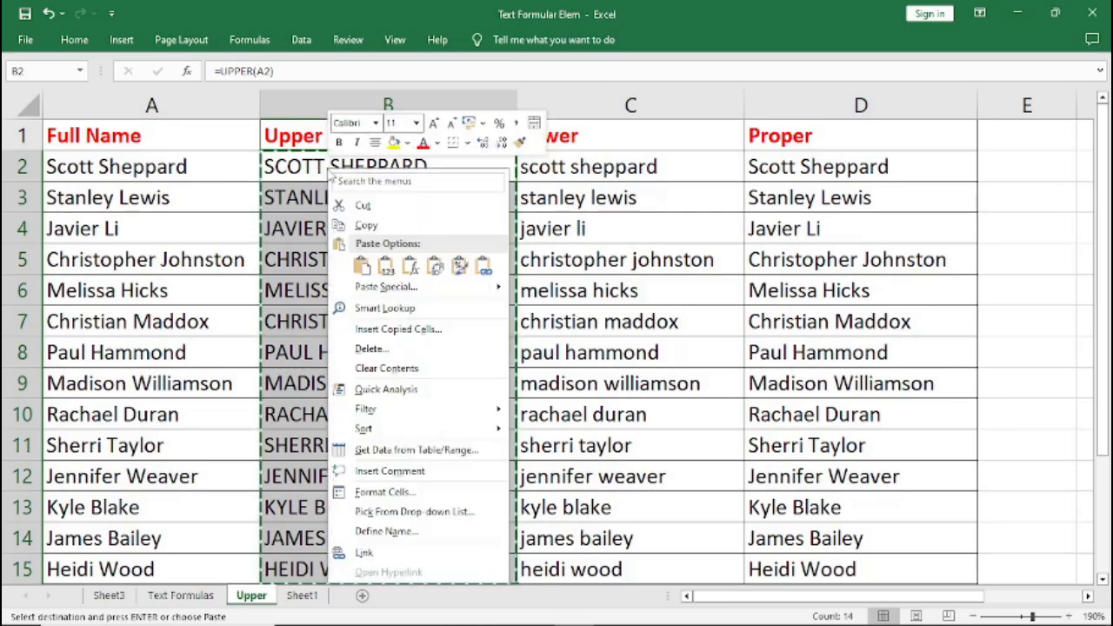
pyautogui.click(376, 289)
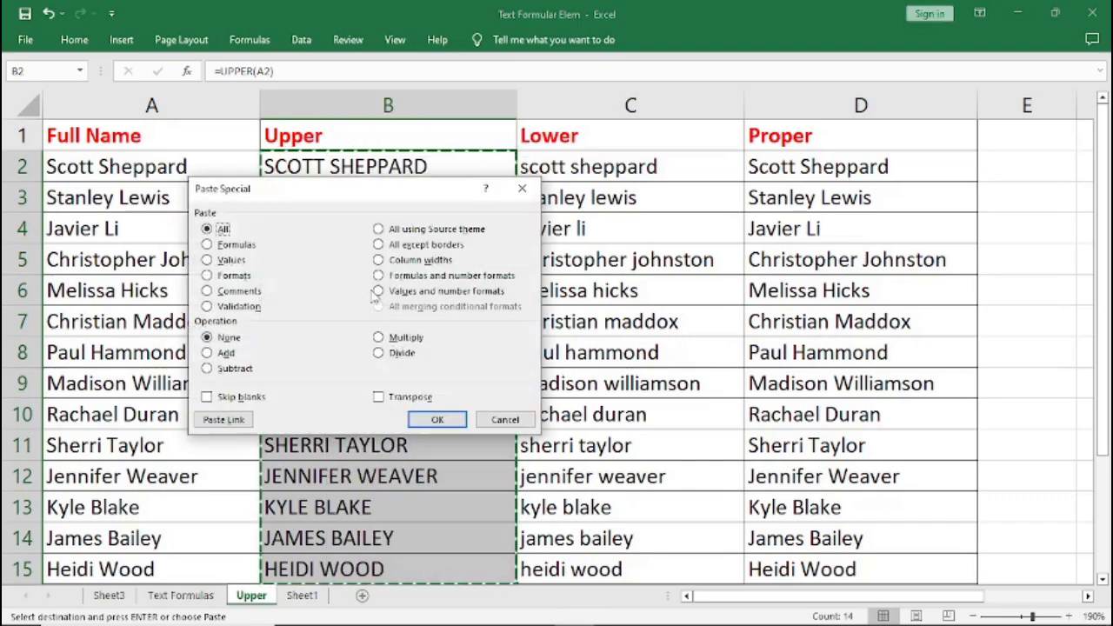
pyautogui.click(207, 260)
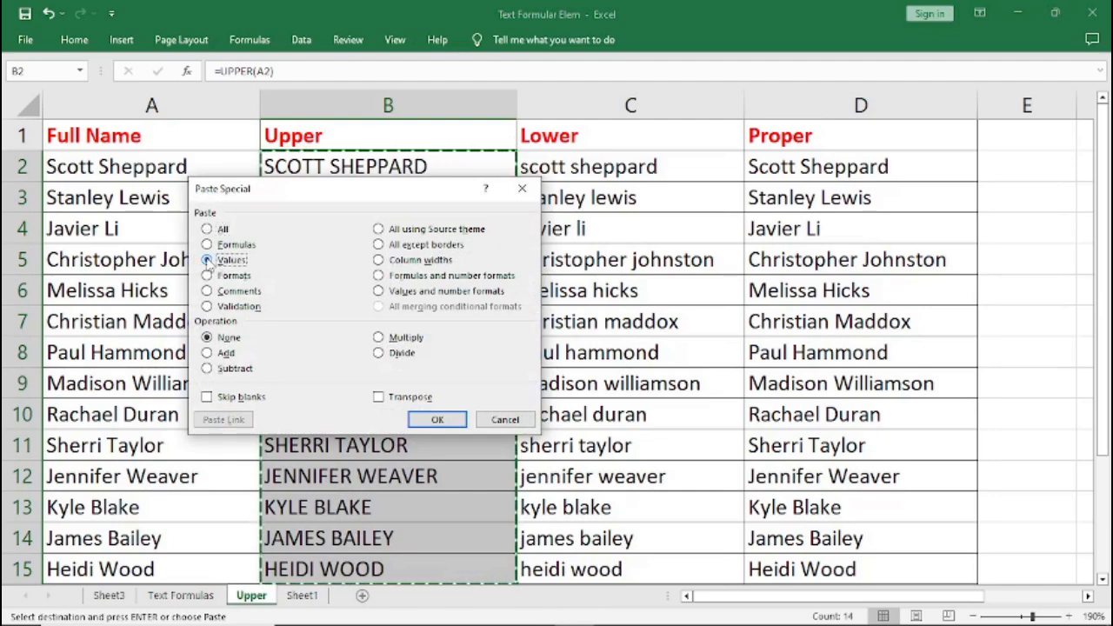
pyautogui.click(432, 424)
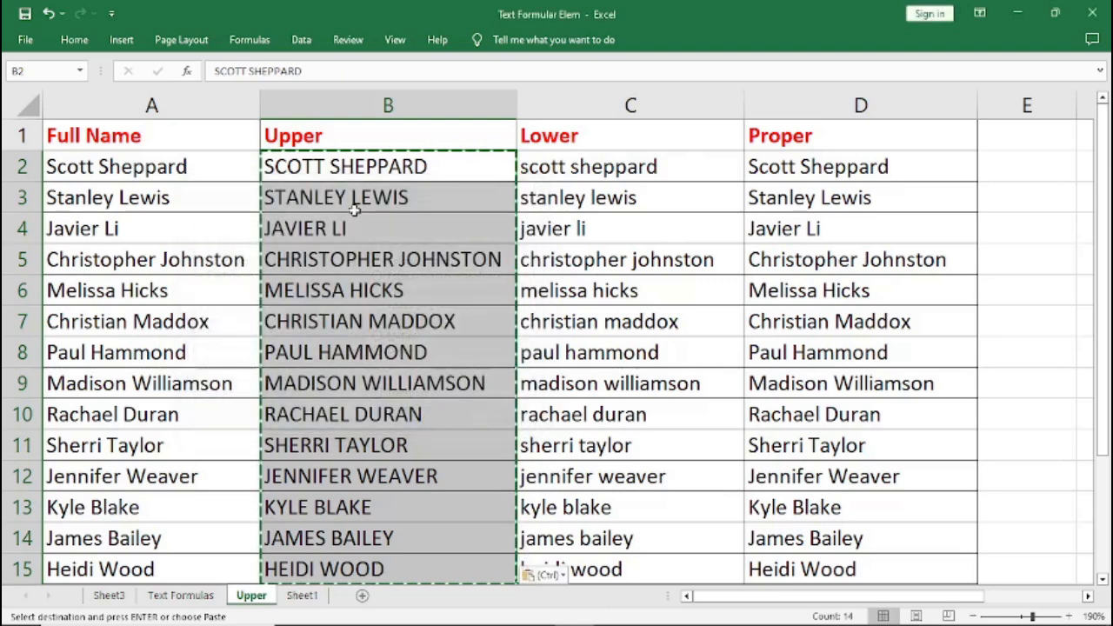
# Paste the copied uppercase names over B2:B15 again with the Values paste option, then select cell B2.
pyautogui.rightClick(347, 167)
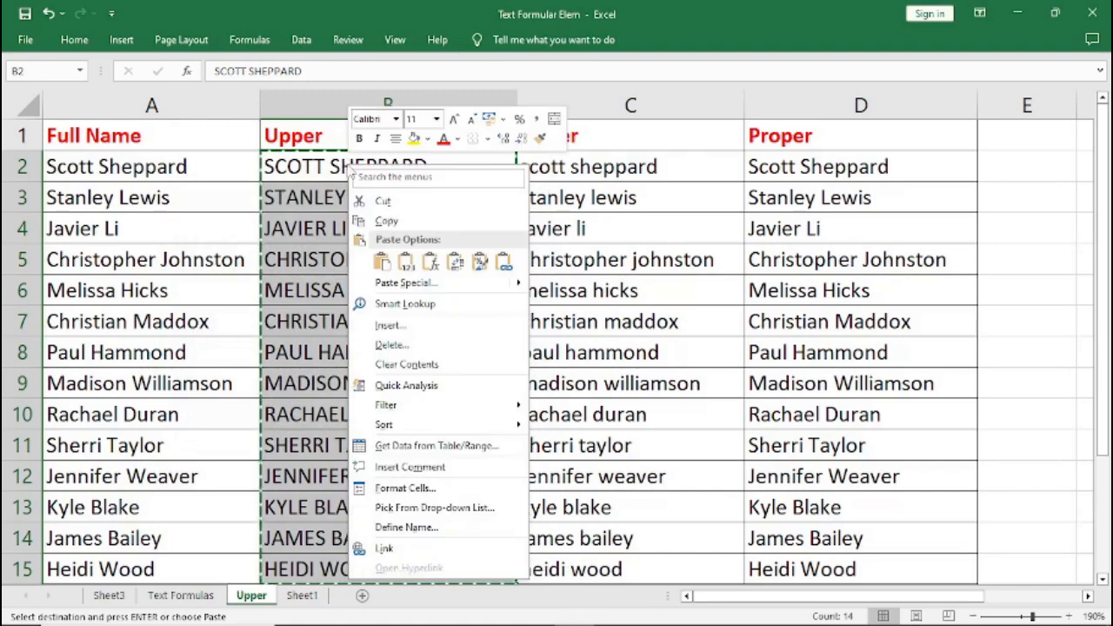
pyautogui.click(405, 263)
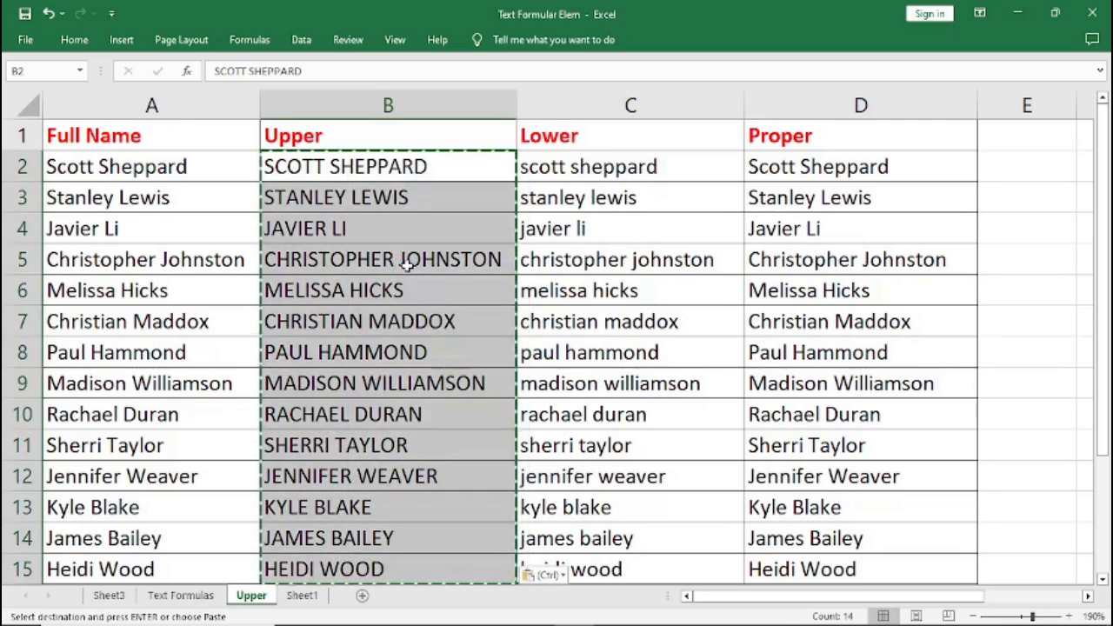
pyautogui.click(364, 168)
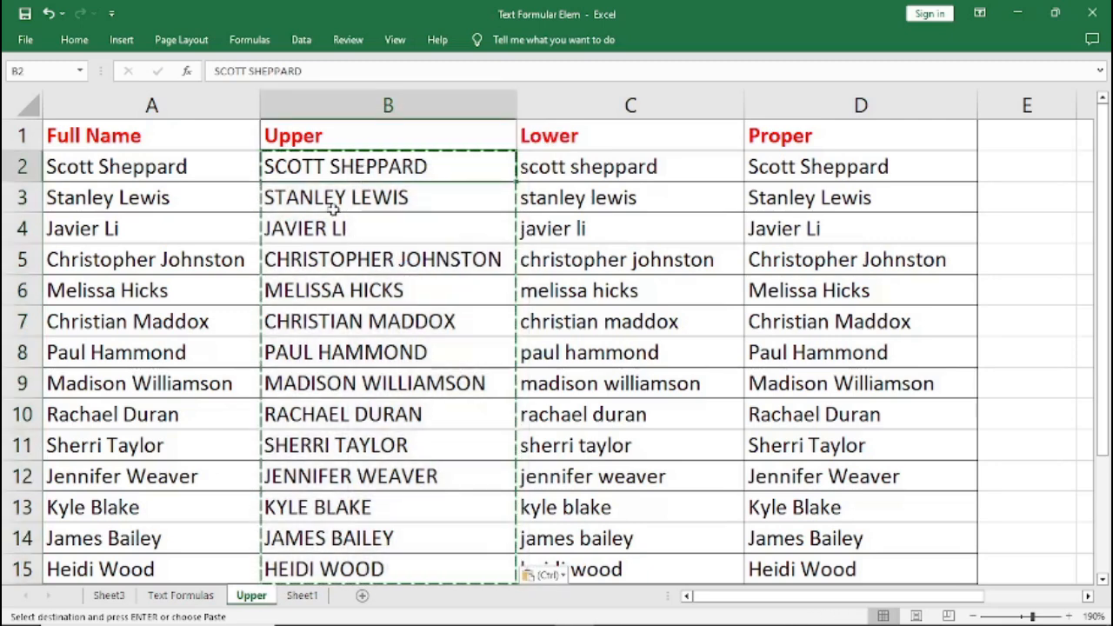